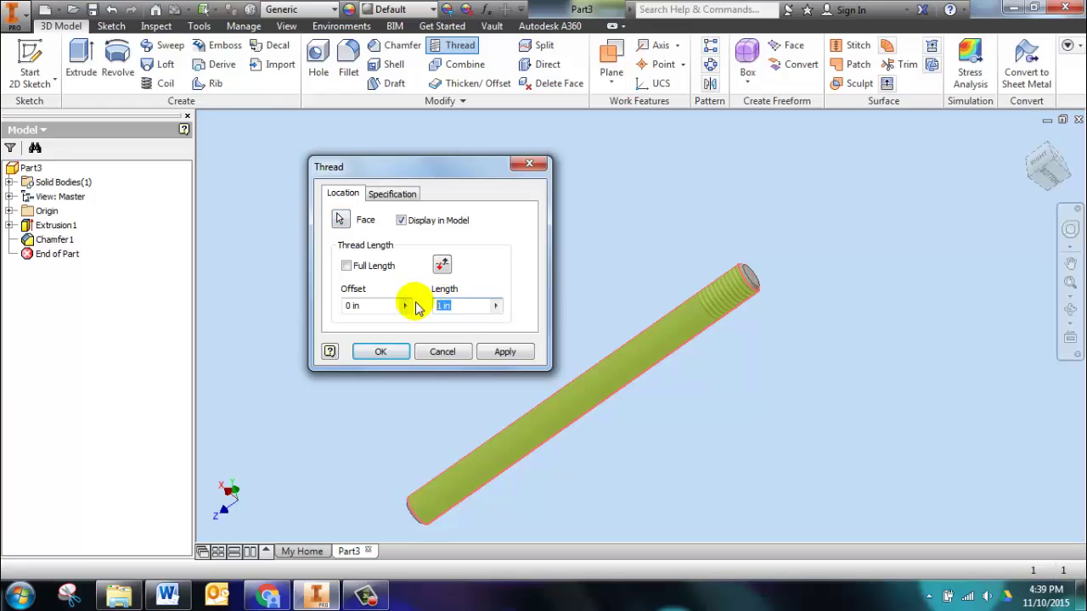
Set the thread length to .625 in at one end of the rod and create the thread
{"action": "type", "text": ".625"}
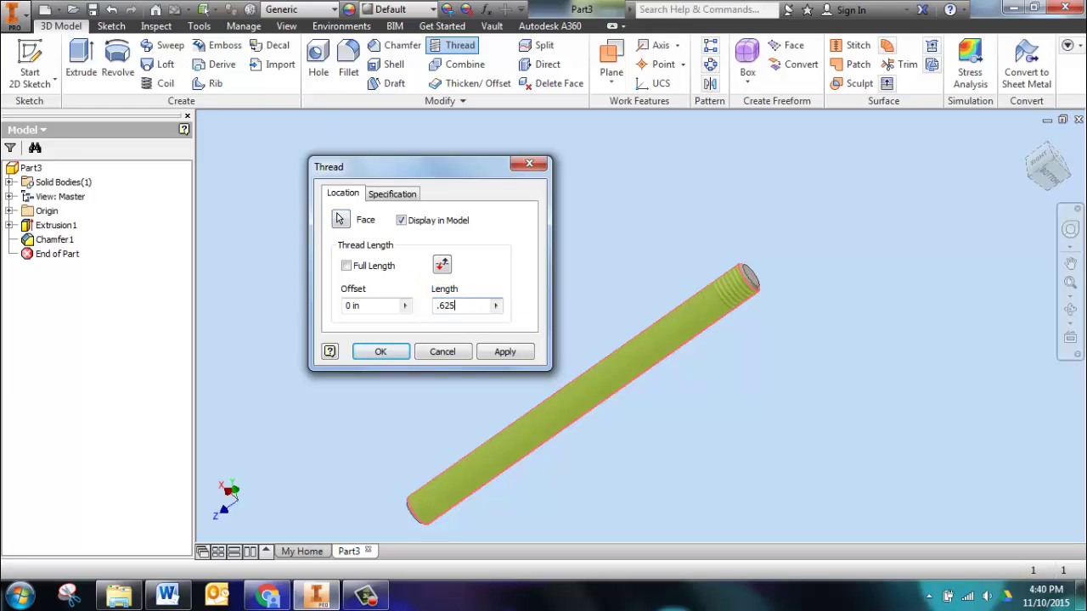
{"action": "left_click", "coordinate": [384, 352]}
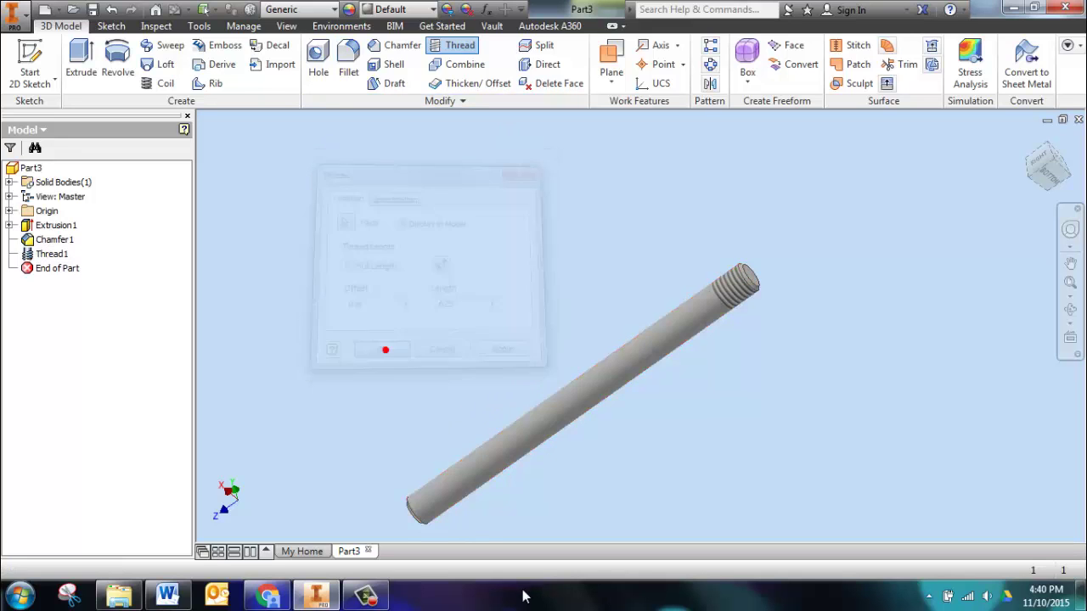
Save the part as mallethandle in the Pegboard folder and close it
{"action": "left_click", "coordinate": [93, 9]}
{"action": "type", "text": "malle"}
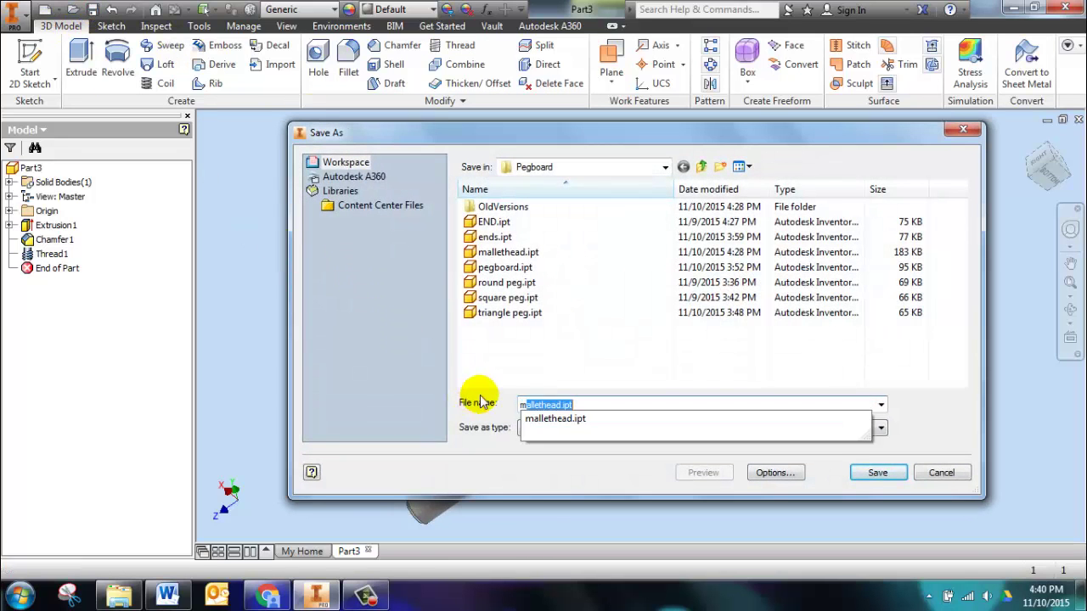
{"action": "type", "text": "thandl"}
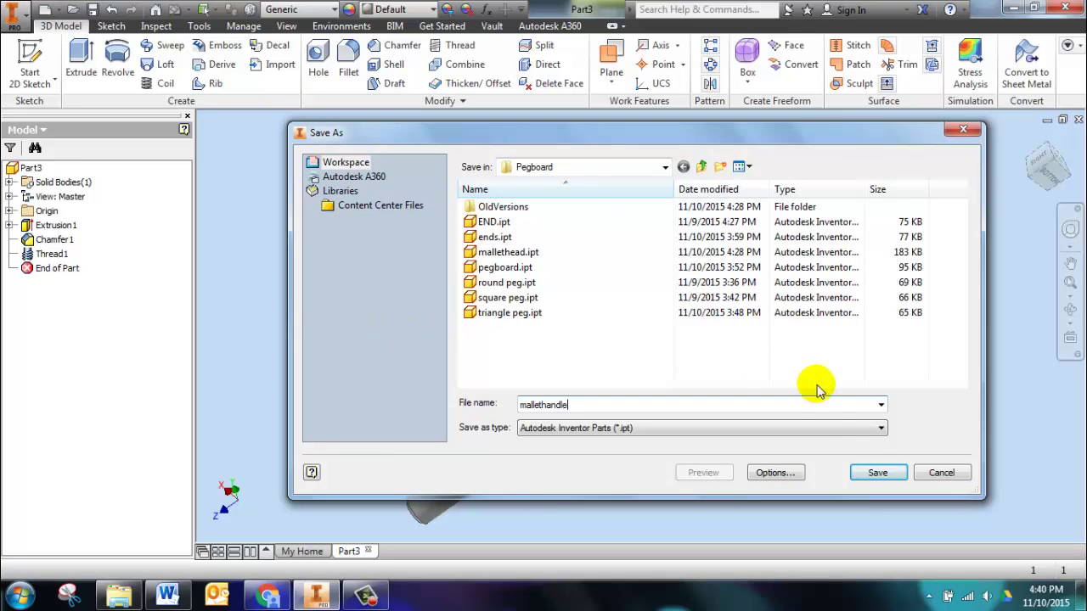
{"action": "left_click", "coordinate": [875, 472]}
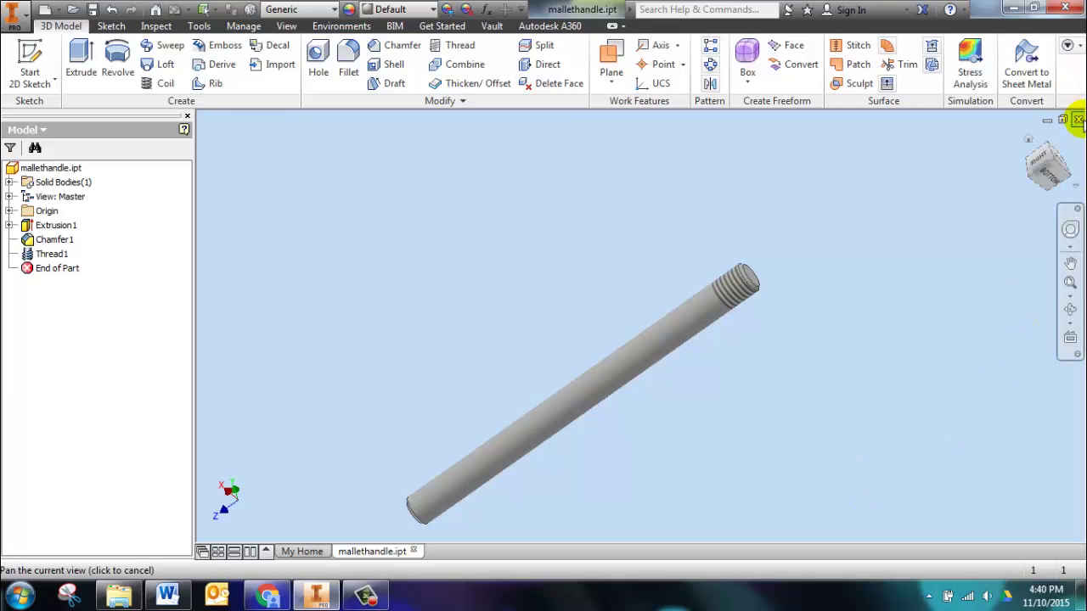
{"action": "left_click", "coordinate": [1078, 120]}
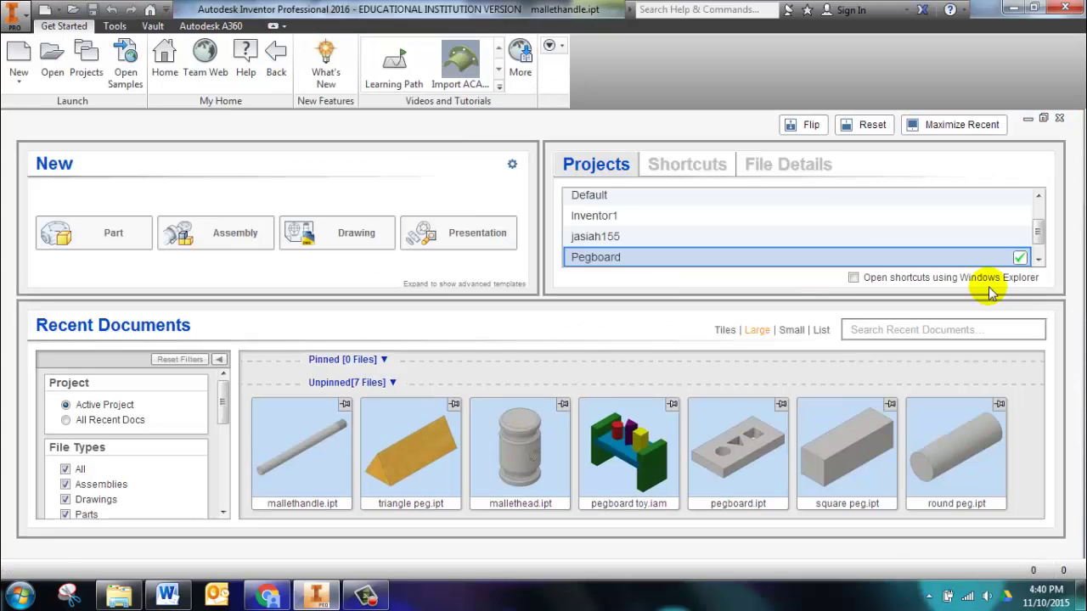
Switch to the Word document and read the instructions for assembling the mallet head and handle
{"action": "left_click", "coordinate": [167, 594]}
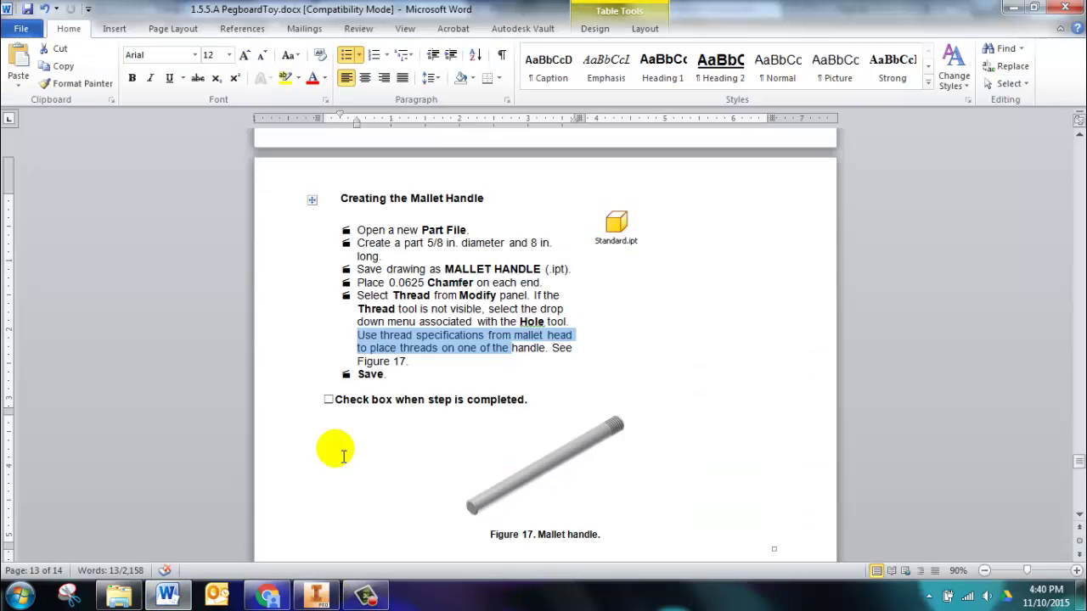
{"action": "scroll", "coordinate": [343, 456], "scroll_direction": "down", "scroll_amount": 5}
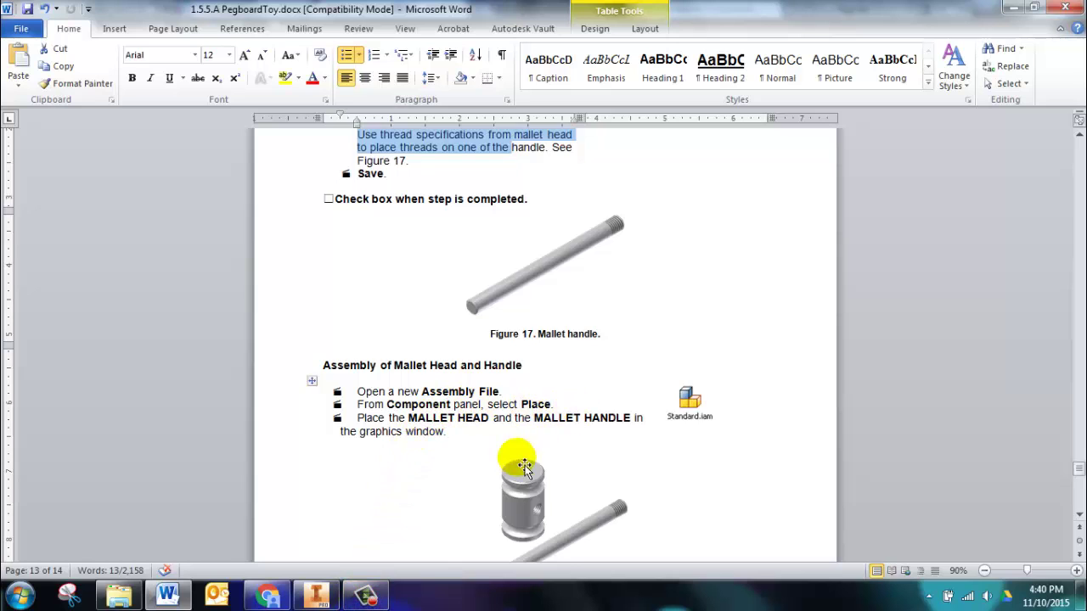
{"action": "scroll", "coordinate": [524, 466], "scroll_direction": "down", "scroll_amount": 4}
{"action": "scroll", "coordinate": [517, 466], "scroll_direction": "down", "scroll_amount": 3}
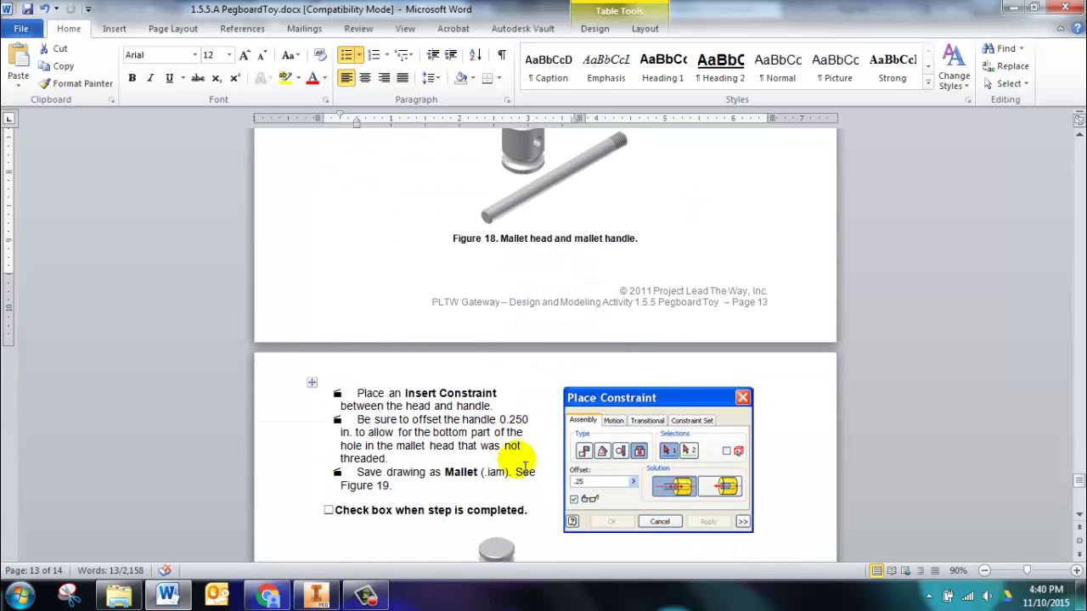
{"action": "scroll", "coordinate": [519, 463], "scroll_direction": "up", "scroll_amount": 4}
{"action": "scroll", "coordinate": [517, 459], "scroll_direction": "down", "scroll_amount": 4}
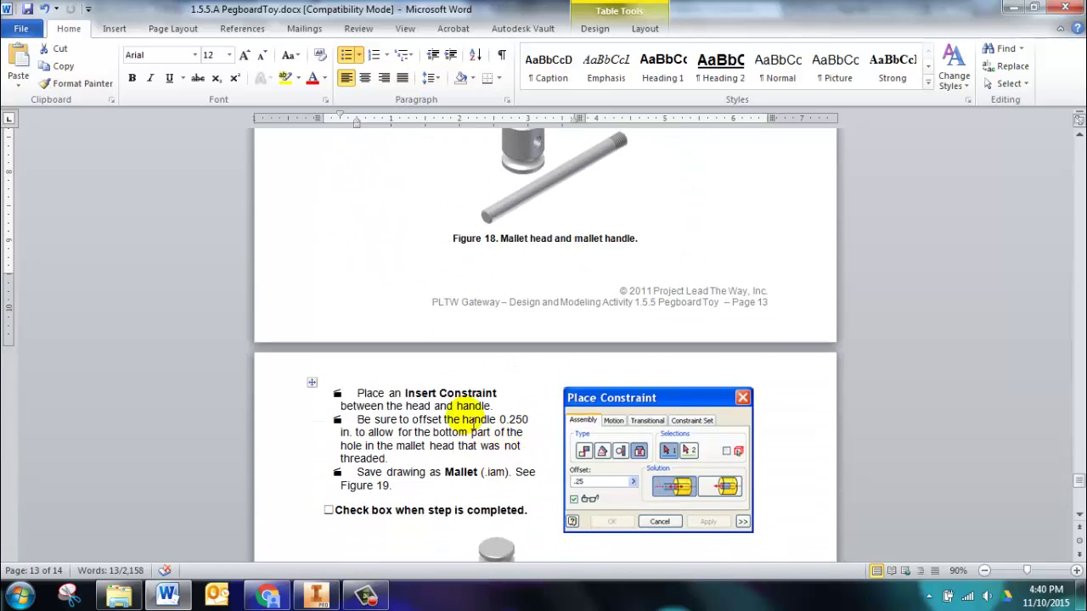
Switch to Inventor, create a new assembly and place one instance of mallethead.ipt in it
{"action": "left_click", "coordinate": [322, 596]}
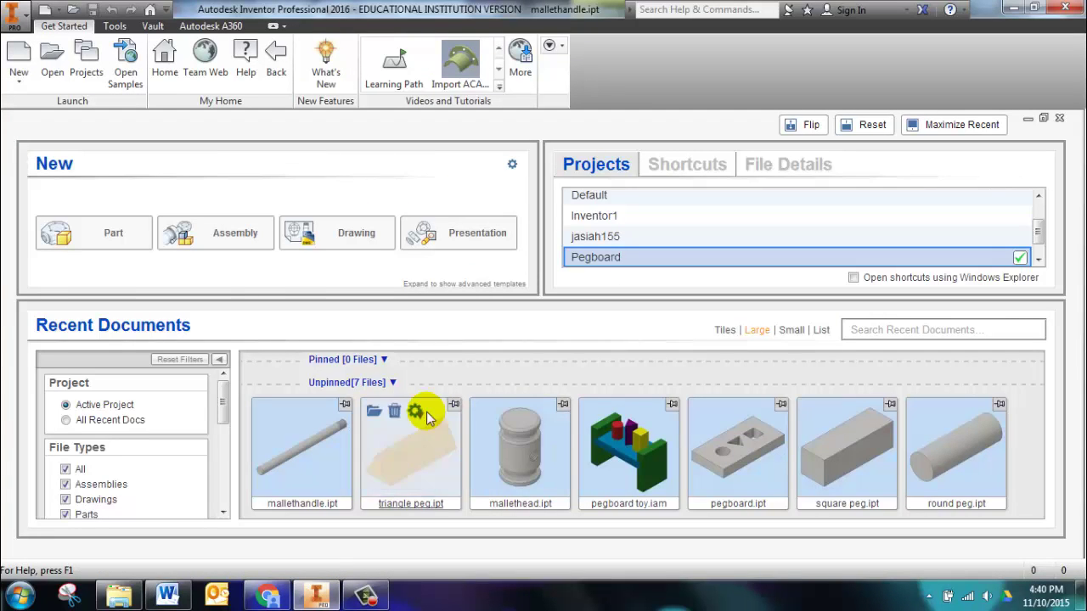
{"action": "left_click", "coordinate": [174, 240]}
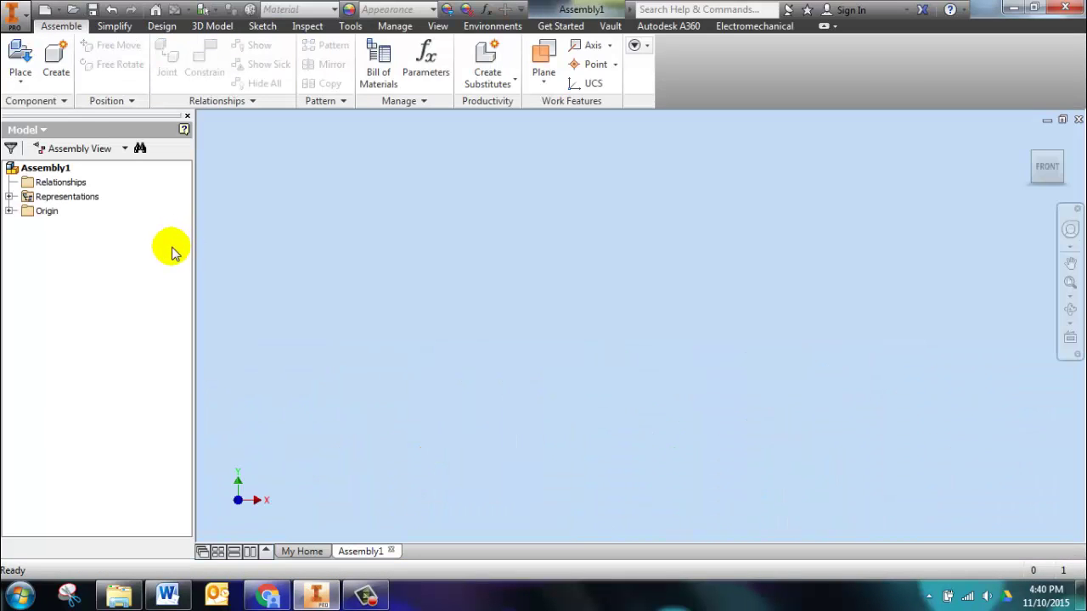
{"action": "left_click", "coordinate": [20, 58]}
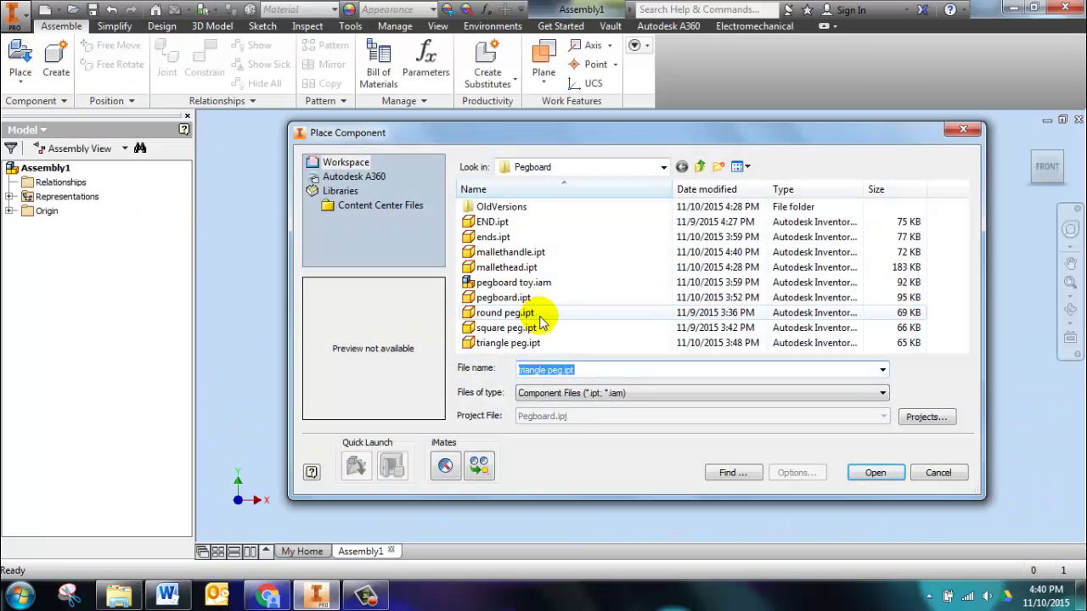
{"action": "left_click", "coordinate": [501, 267]}
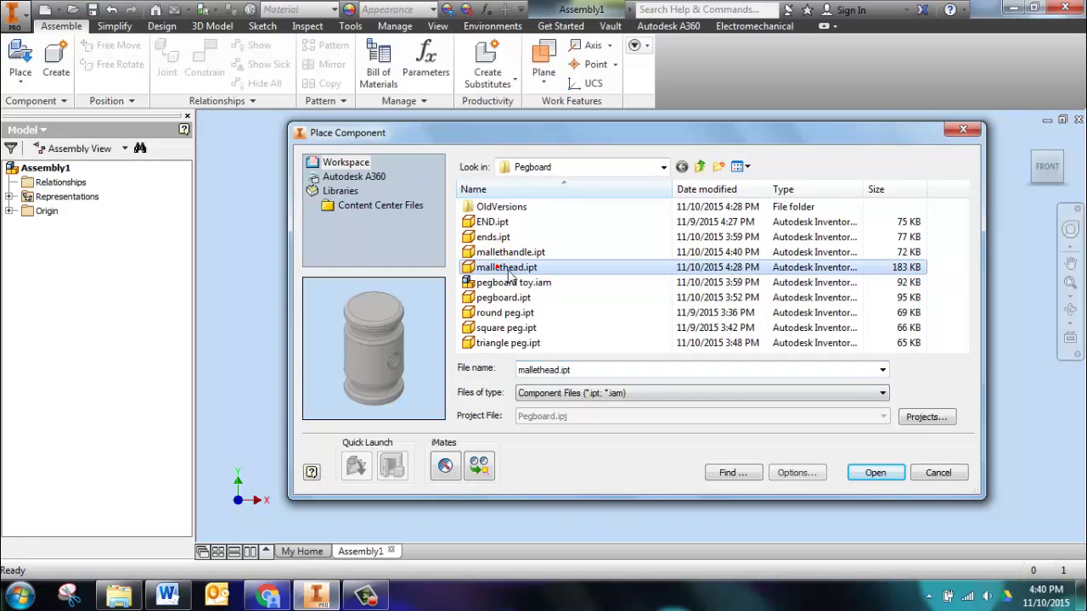
{"action": "left_click", "coordinate": [870, 472]}
{"action": "left_click", "coordinate": [630, 329]}
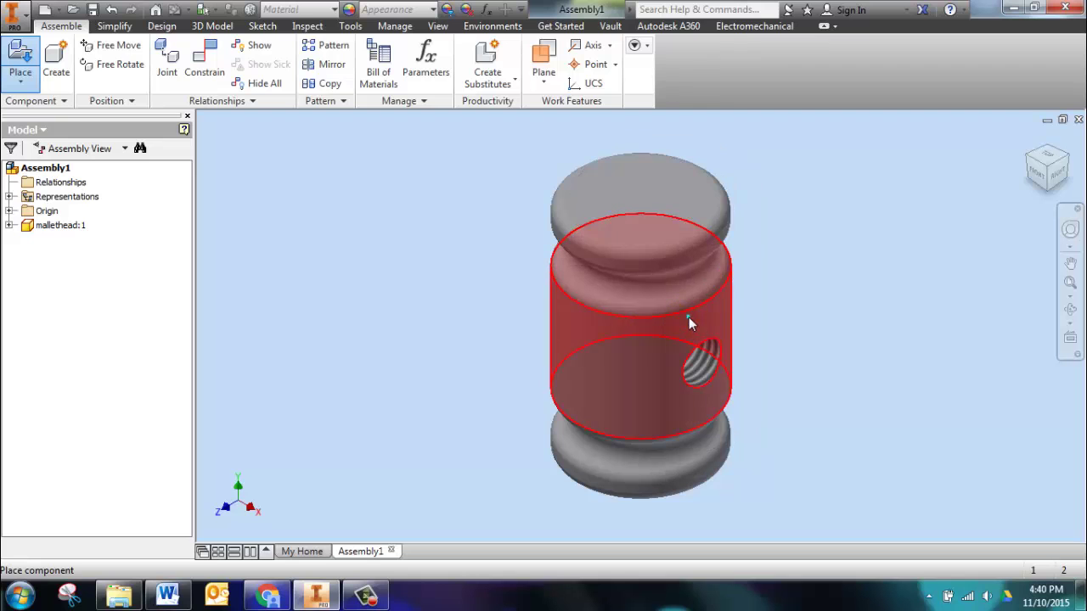
{"action": "right_click", "coordinate": [689, 318]}
{"action": "left_click", "coordinate": [755, 317]}
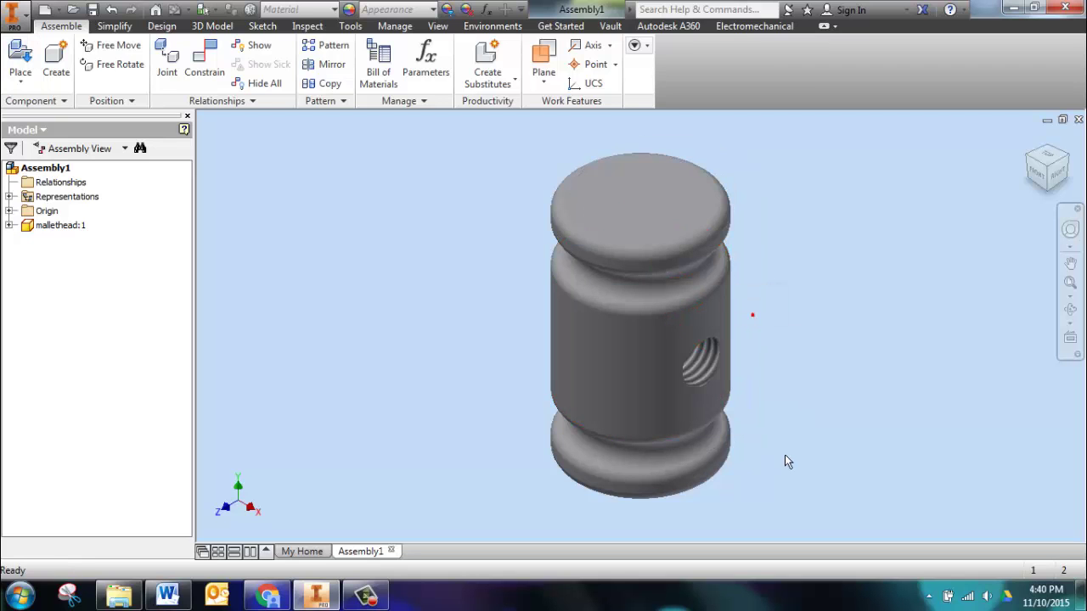
Place one instance of mallethandle.ipt beside the mallet head
{"action": "left_click", "coordinate": [20, 58]}
{"action": "left_click", "coordinate": [508, 252]}
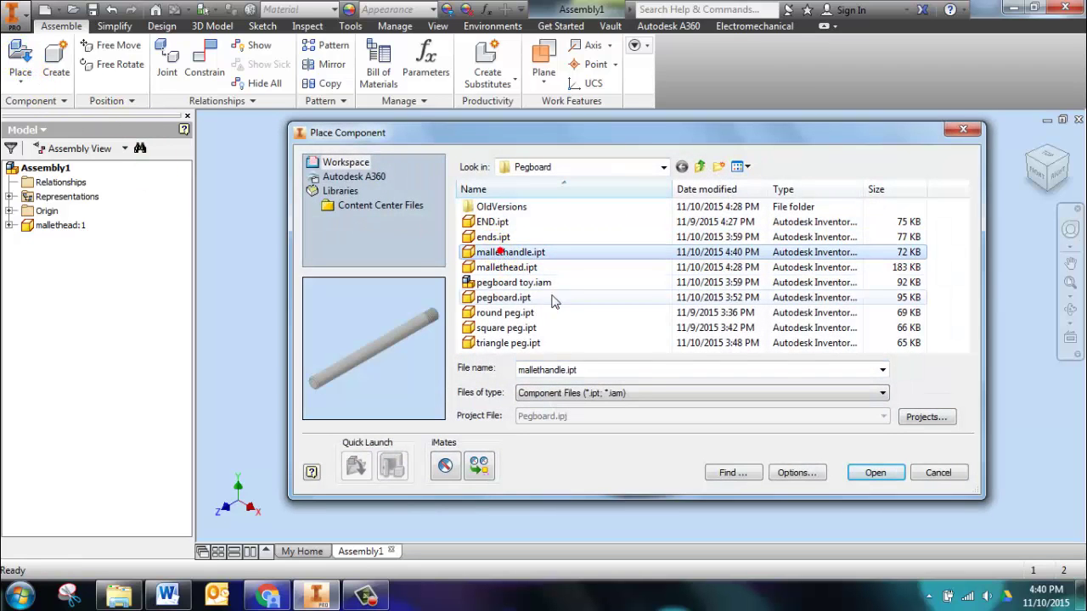
{"action": "left_click", "coordinate": [875, 473]}
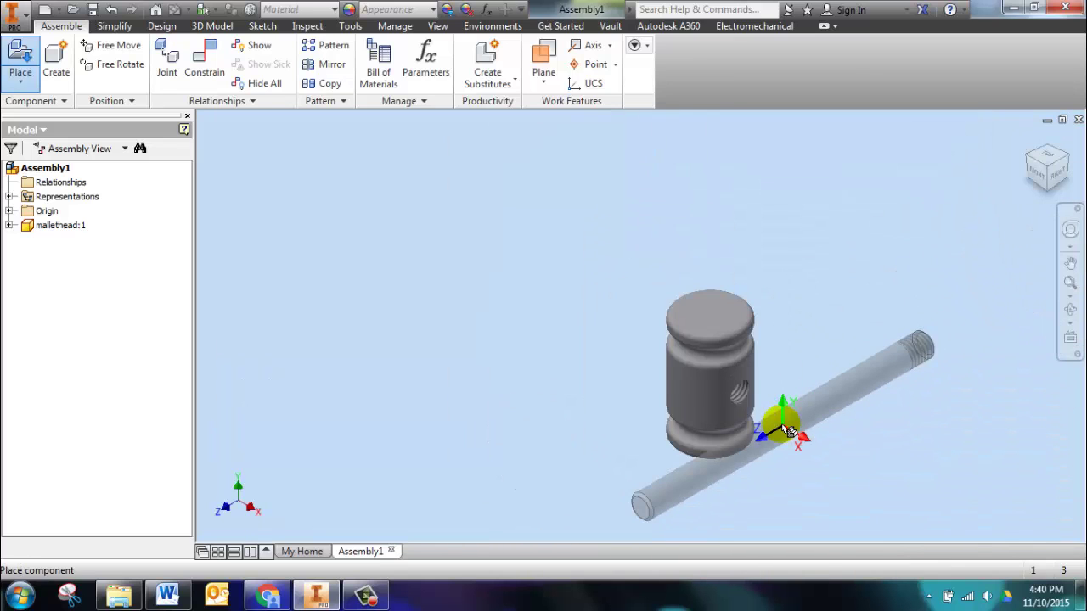
{"action": "left_click", "coordinate": [569, 341]}
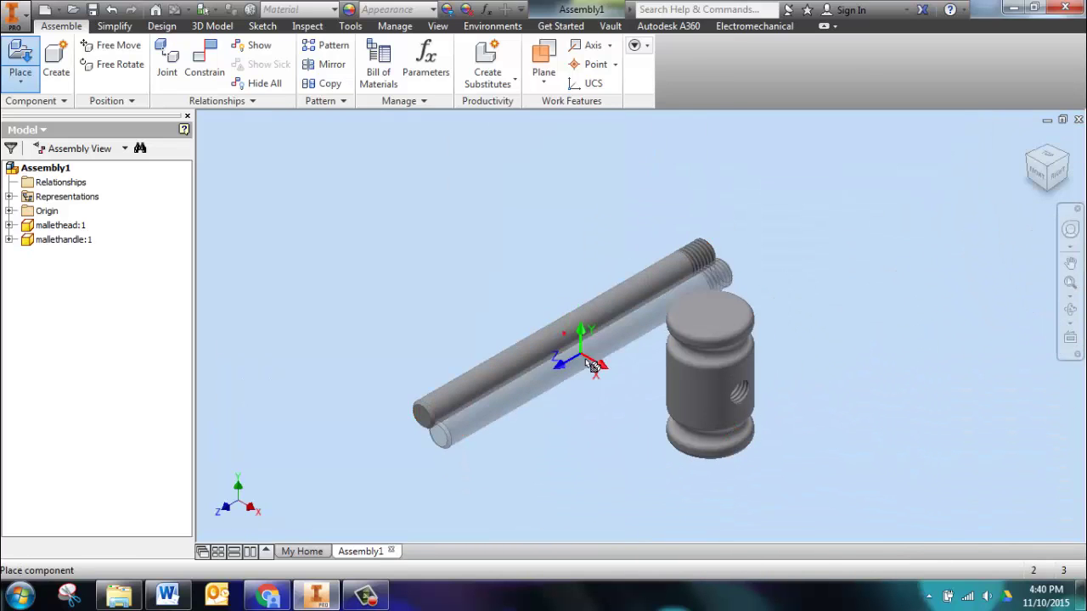
{"action": "right_click", "coordinate": [596, 375]}
{"action": "left_click", "coordinate": [641, 370]}
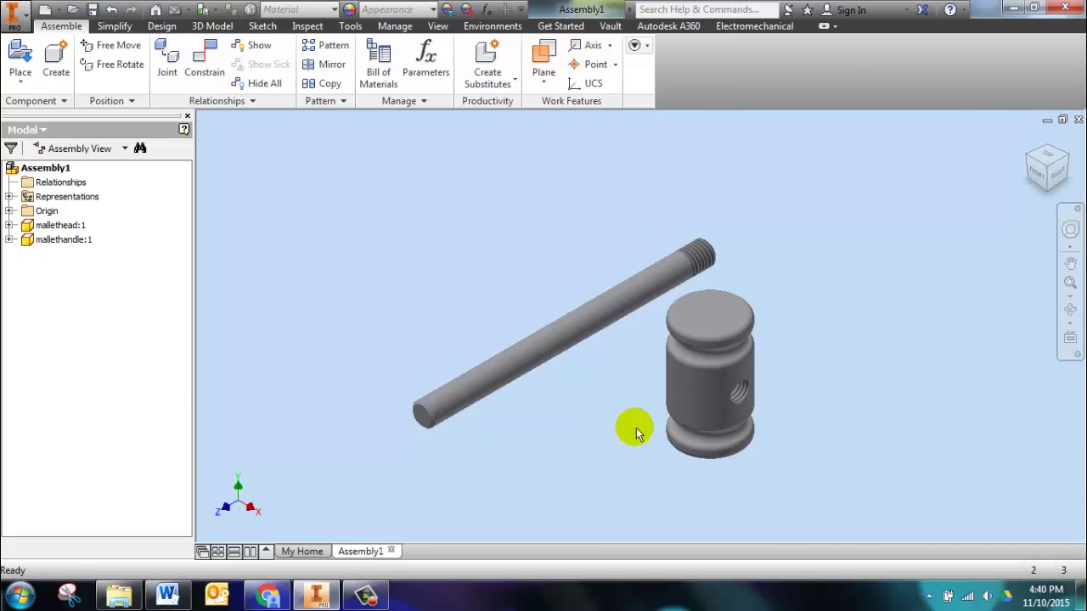
Check the constraint instructions in Word, and in Inventor set up an Insert constraint with an offset of .25 in
{"action": "left_click", "coordinate": [168, 594]}
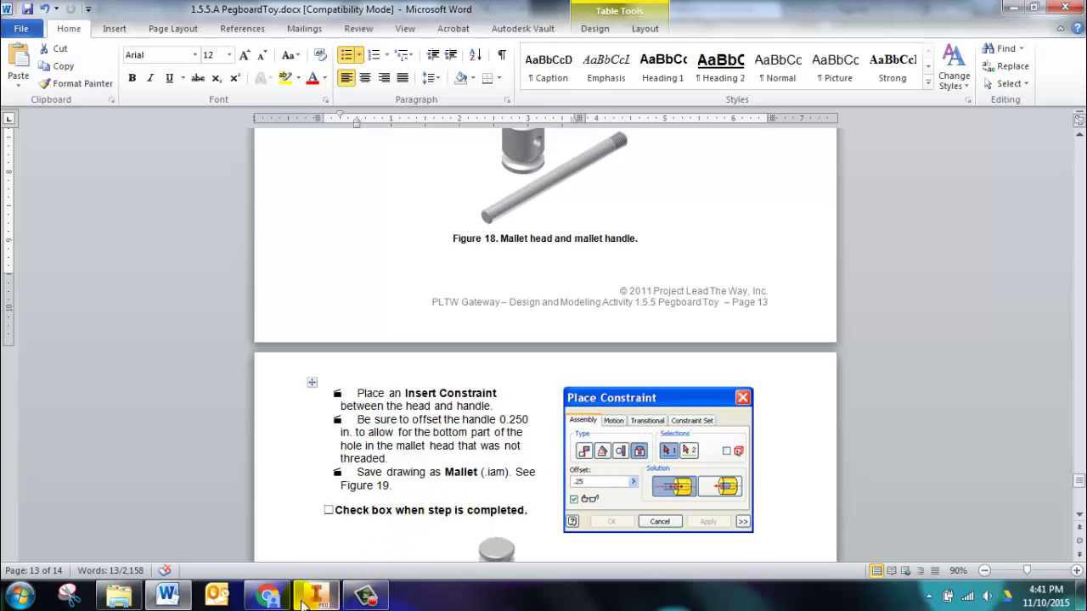
{"action": "mouse_move", "coordinate": [313, 597]}
{"action": "left_mouse_down"}
{"action": "mouse_move", "coordinate": [271, 593]}
{"action": "mouse_move", "coordinate": [319, 594]}
{"action": "left_mouse_up"}
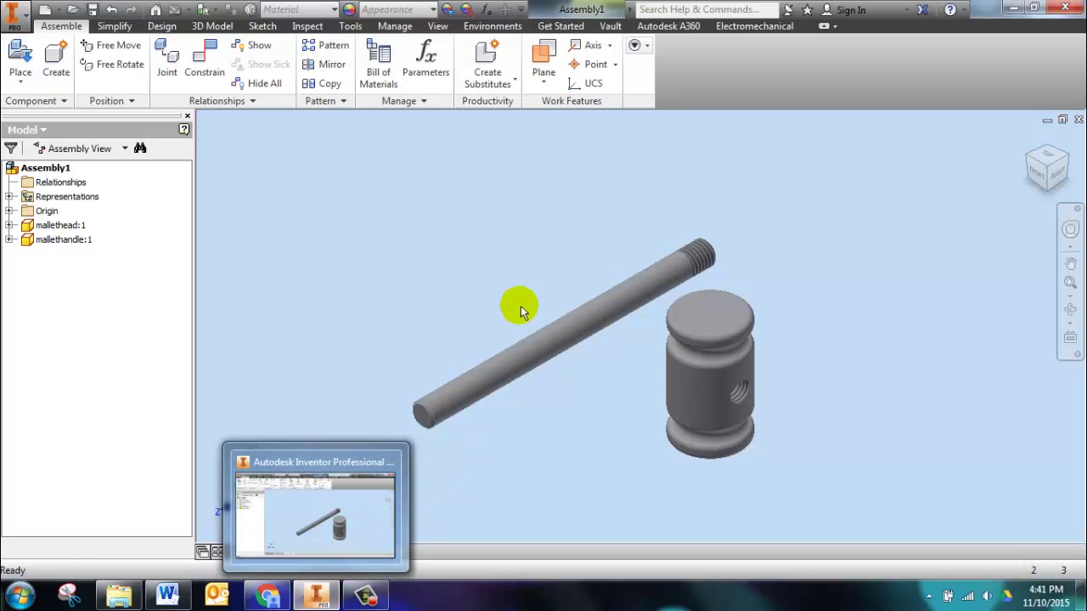
{"action": "left_click", "coordinate": [205, 56]}
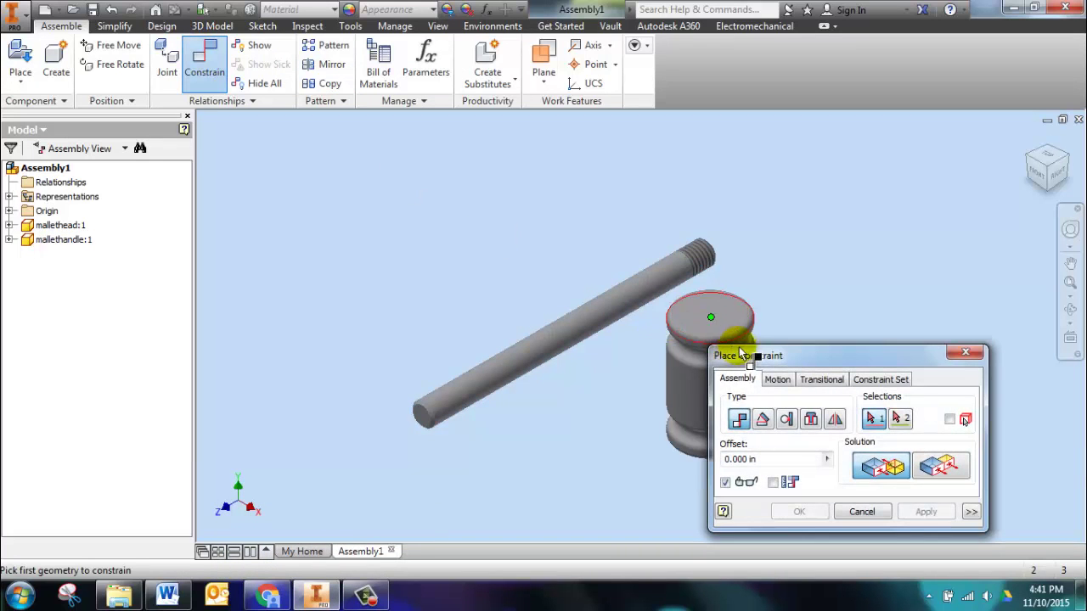
{"action": "left_click_drag", "start_coordinate": [743, 359], "coordinate": [273, 133]}
{"action": "left_click", "coordinate": [338, 195]}
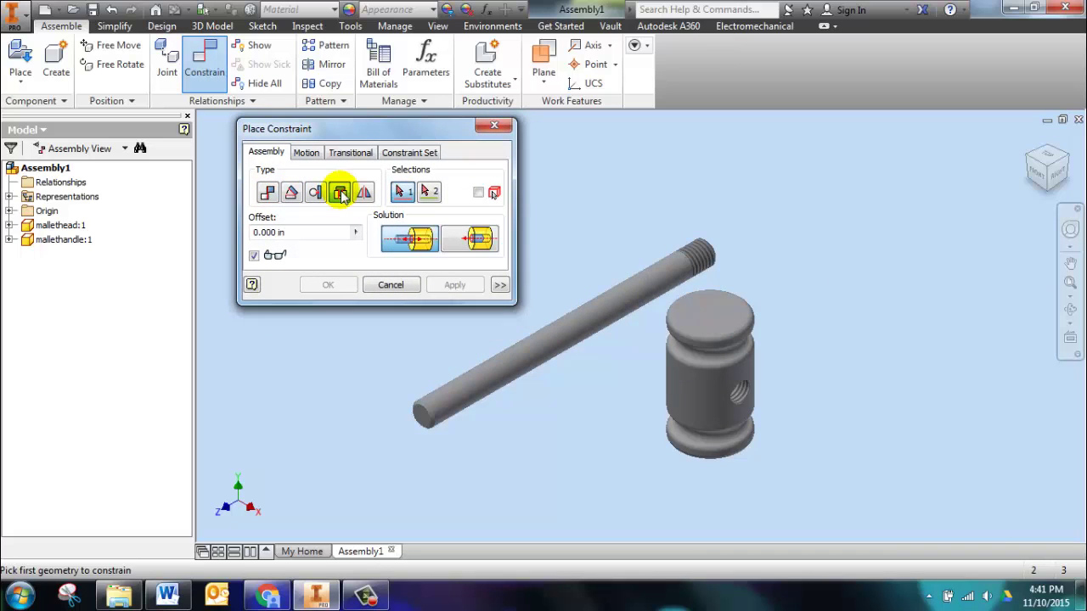
{"action": "left_click_drag", "start_coordinate": [290, 233], "coordinate": [223, 242]}
{"action": "type", "text": ".25"}
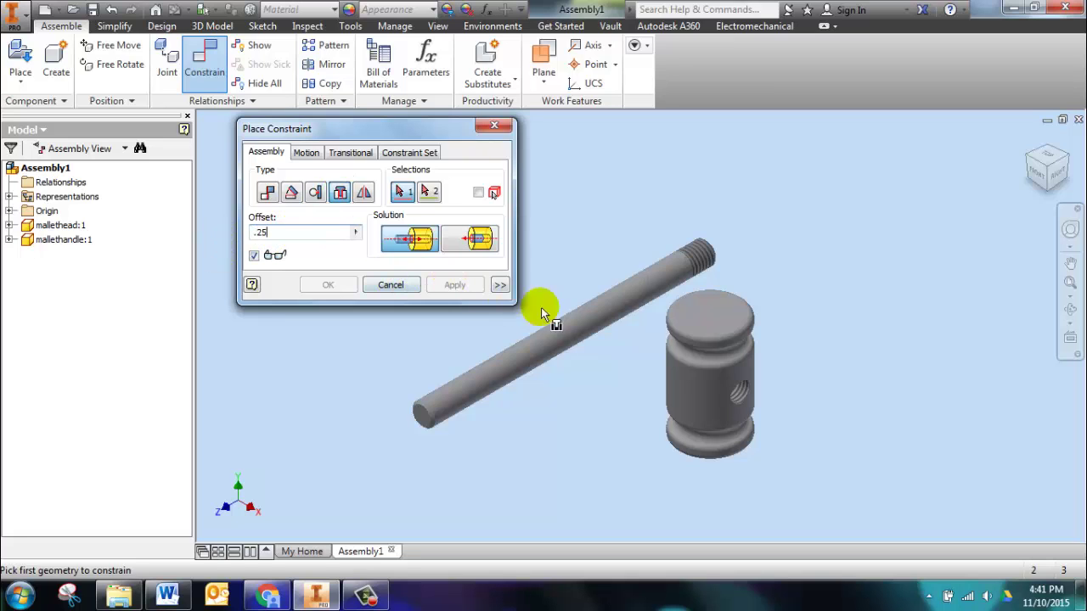
Apply the Insert constraint between the handle's threaded end and the threaded hole in the mallet head
{"action": "left_click", "coordinate": [691, 257]}
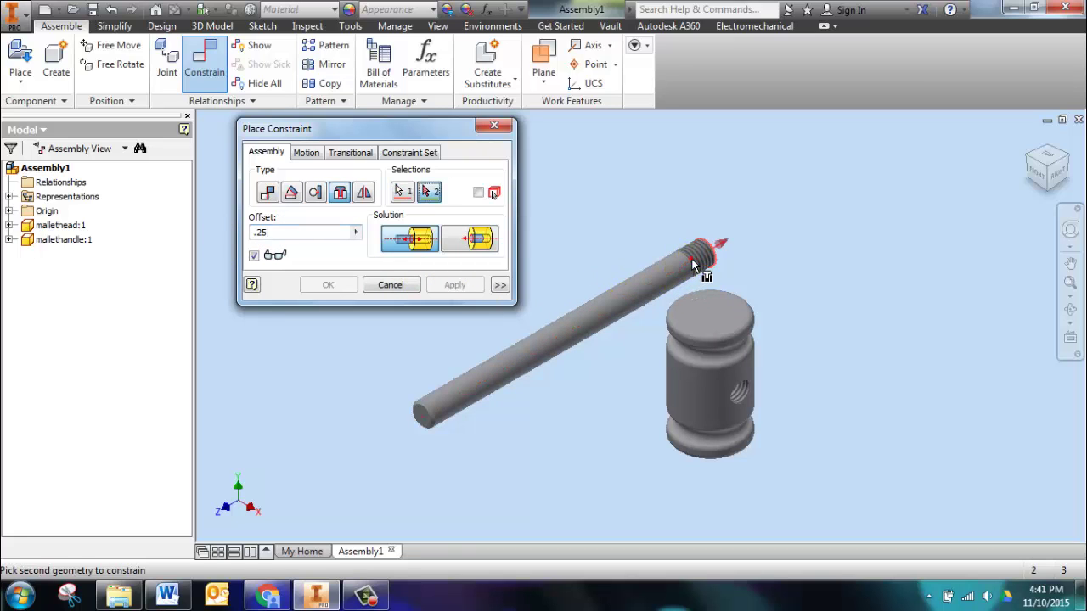
{"action": "left_click", "coordinate": [744, 399]}
{"action": "scroll", "coordinate": [623, 466], "scroll_direction": "down", "scroll_amount": 2}
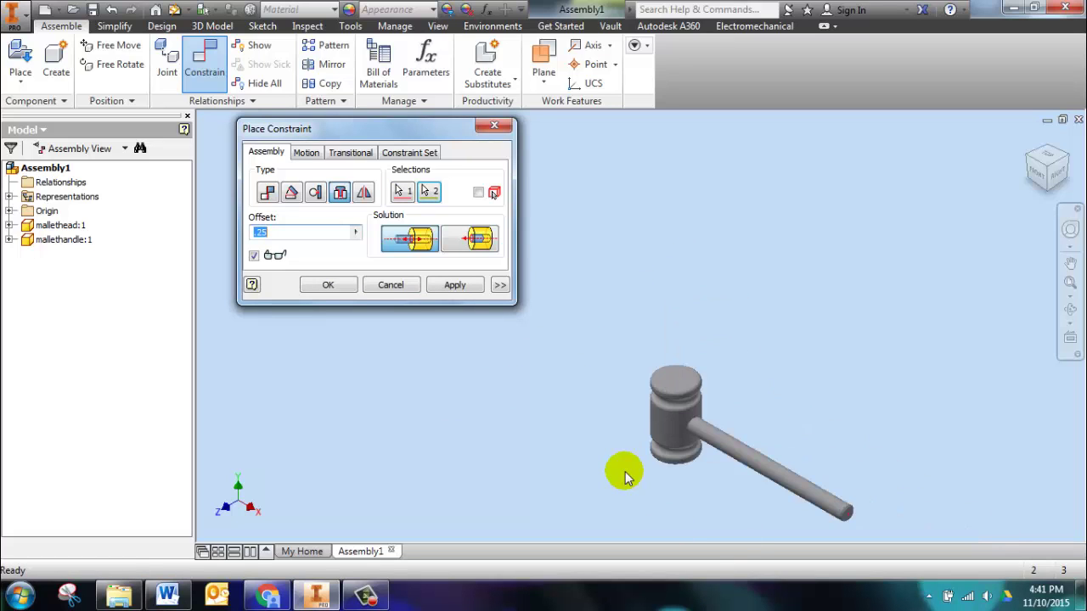
{"action": "middle_click_drag", "start_coordinate": [623, 462], "coordinate": [577, 341]}
{"action": "left_click", "coordinate": [455, 285]}
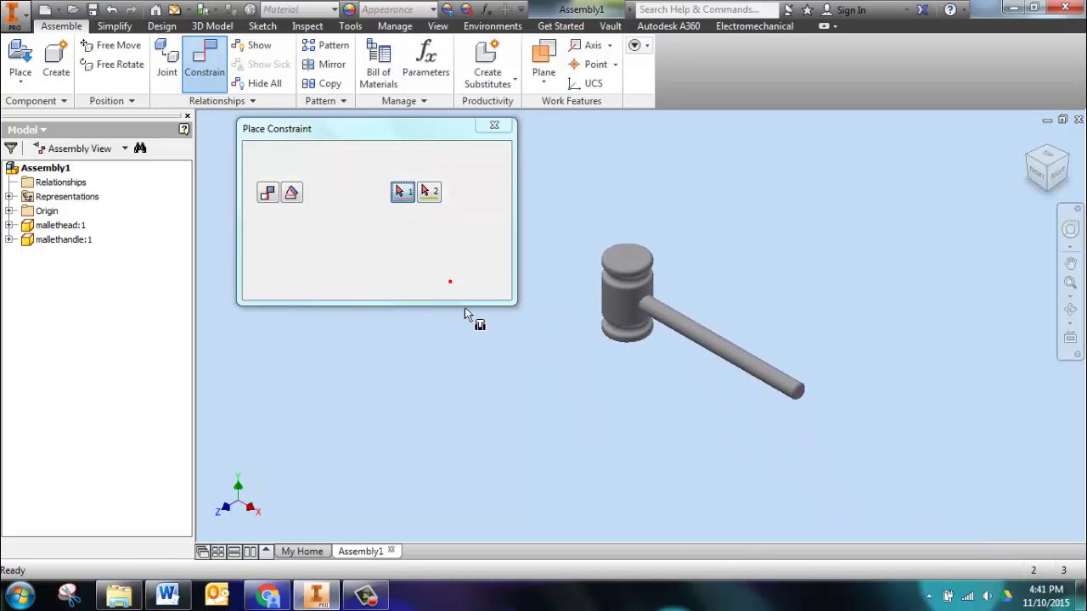
{"action": "left_click", "coordinate": [493, 125]}
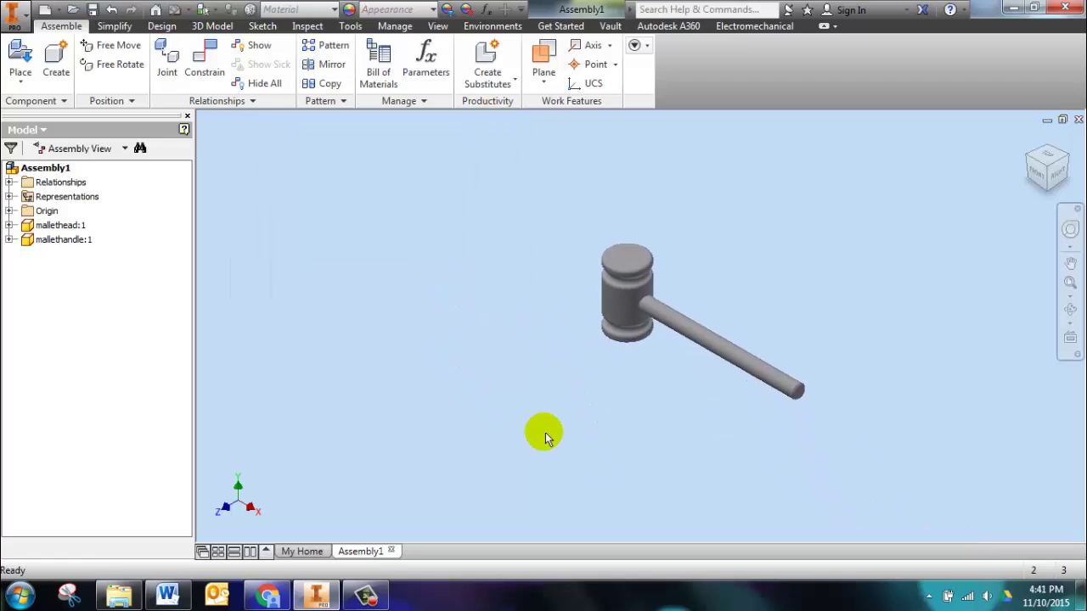
Save the assembly as mallet in the Pegboard folder and close it
{"action": "left_click", "coordinate": [19, 13]}
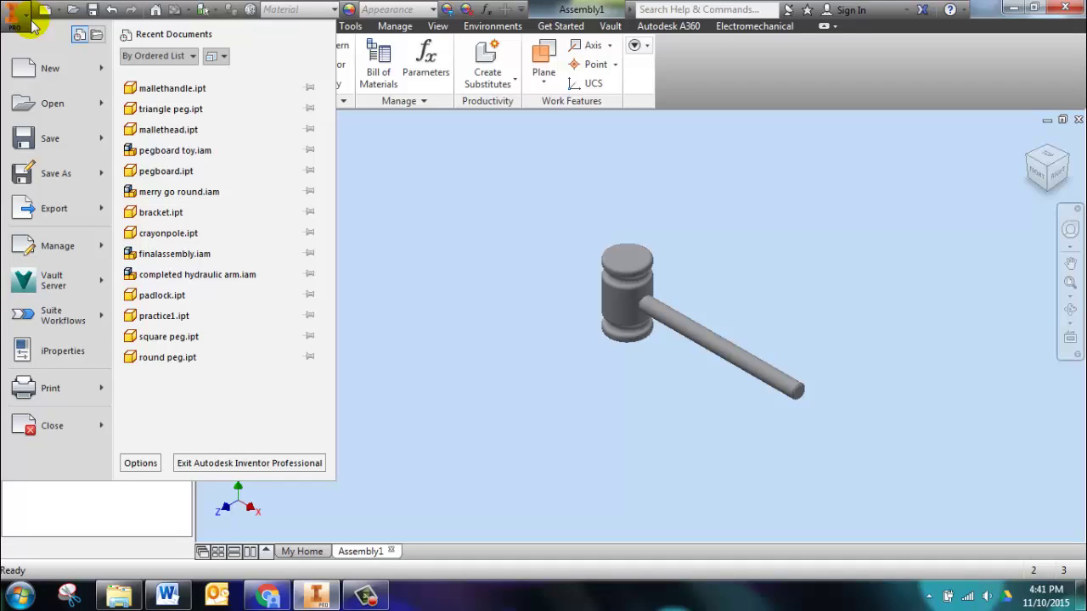
{"action": "left_click", "coordinate": [38, 173]}
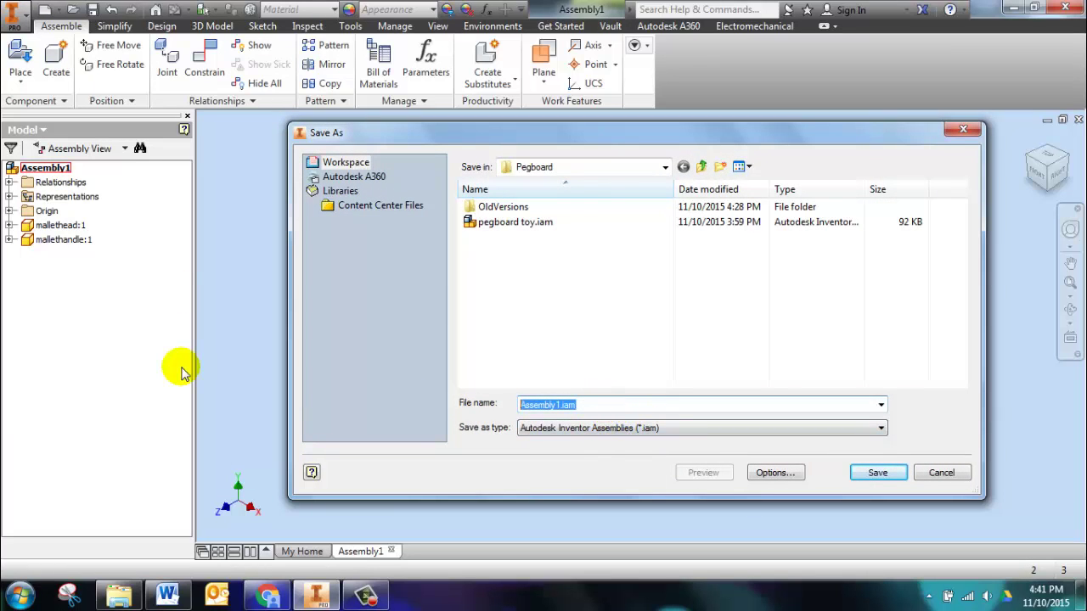
{"action": "type", "text": "mallet"}
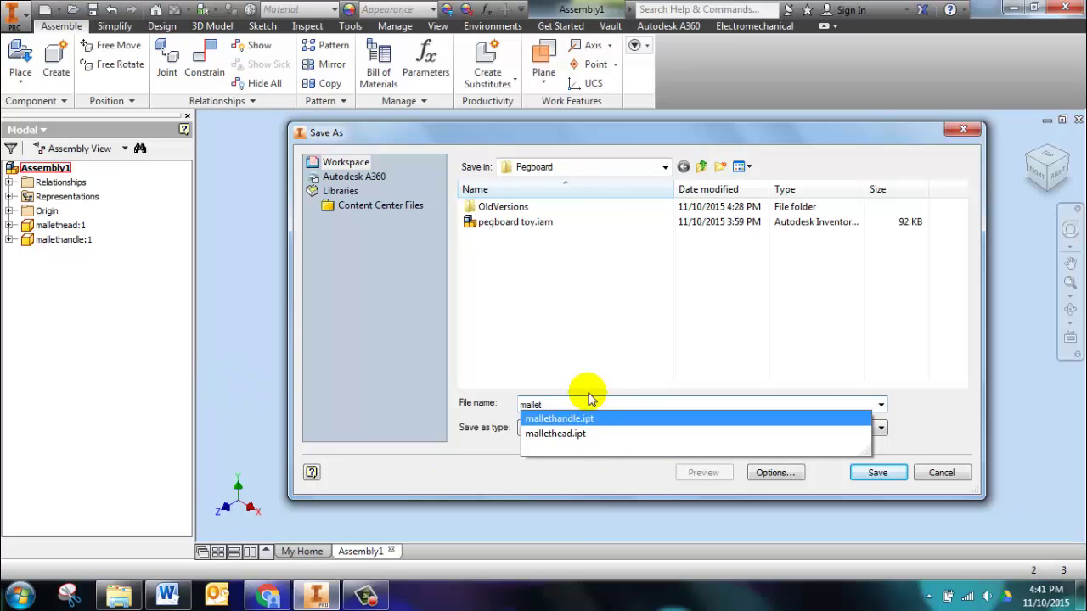
{"action": "left_click", "coordinate": [631, 338]}
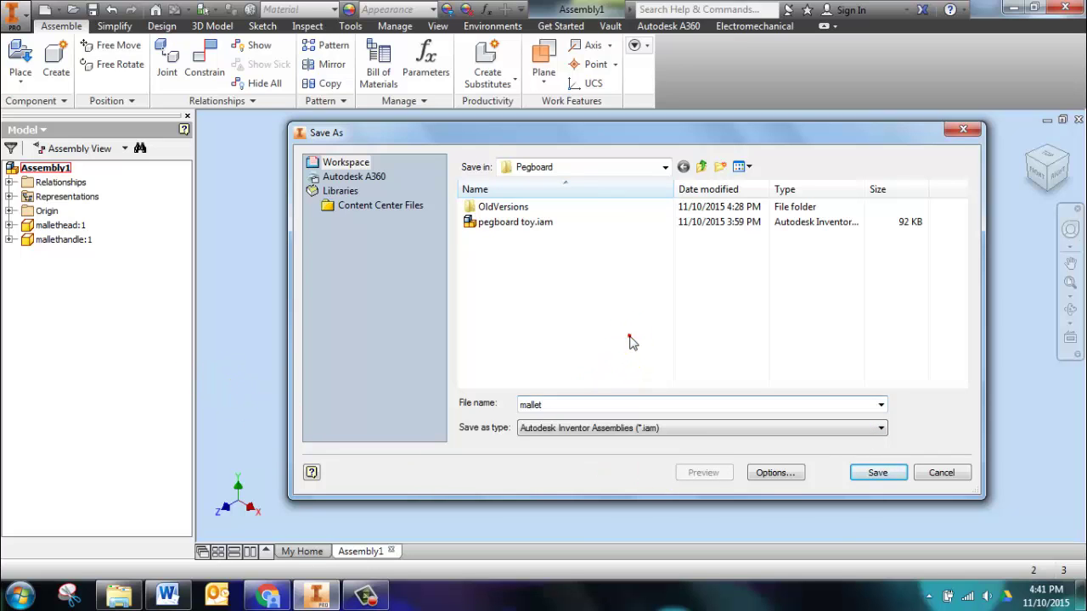
{"action": "left_click", "coordinate": [883, 475]}
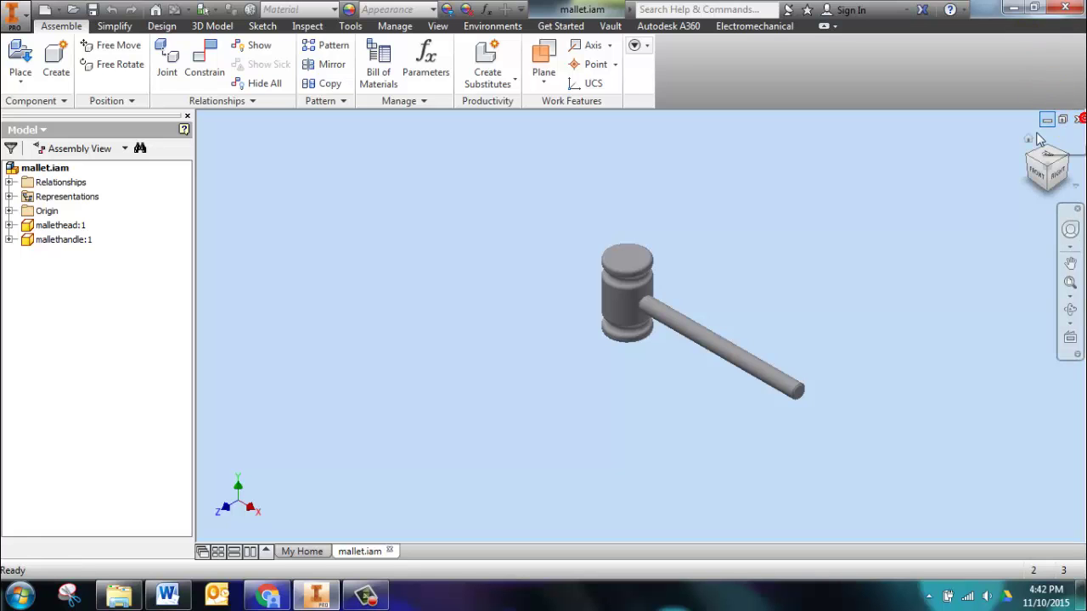
{"action": "left_click", "coordinate": [1077, 123]}
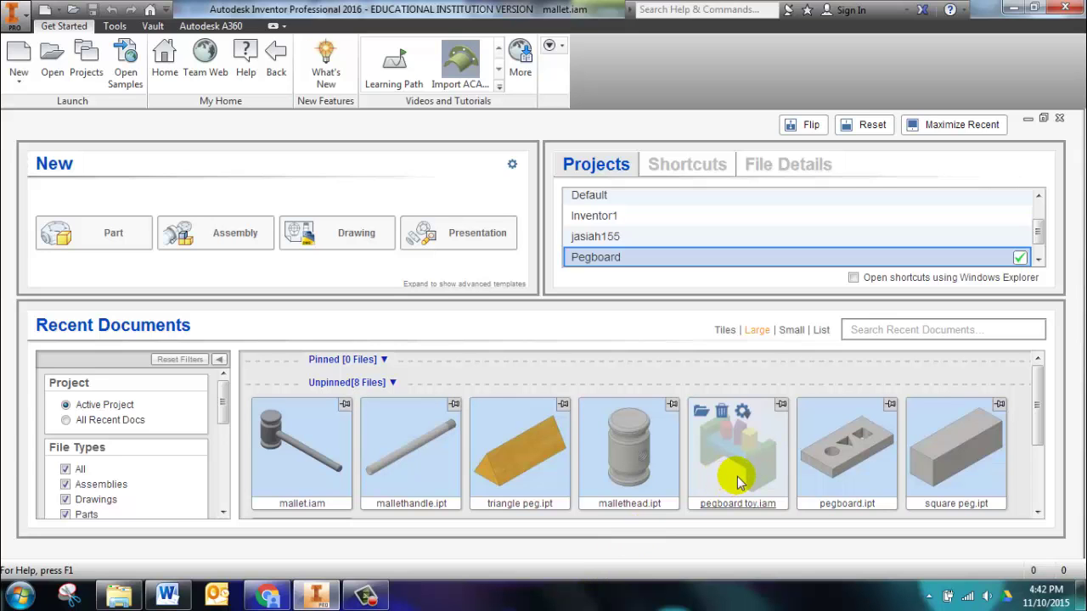
Open pegboard toy.iam and slide the triangular and square pegs further down into the pegboard's holes
{"action": "left_click", "coordinate": [732, 482]}
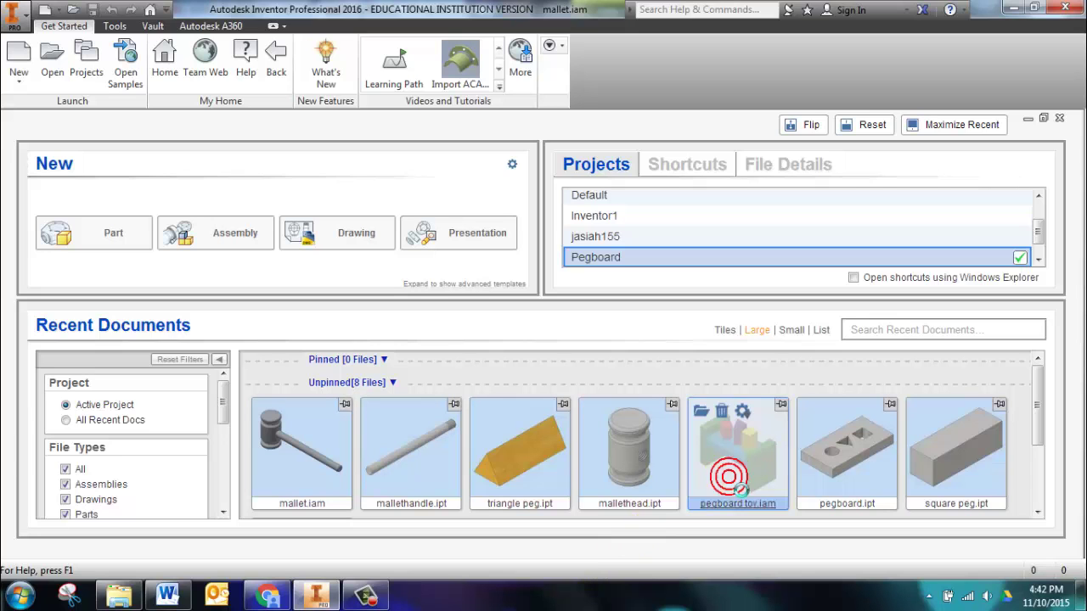
{"action": "scroll", "coordinate": [602, 490], "scroll_direction": "up", "scroll_amount": 3}
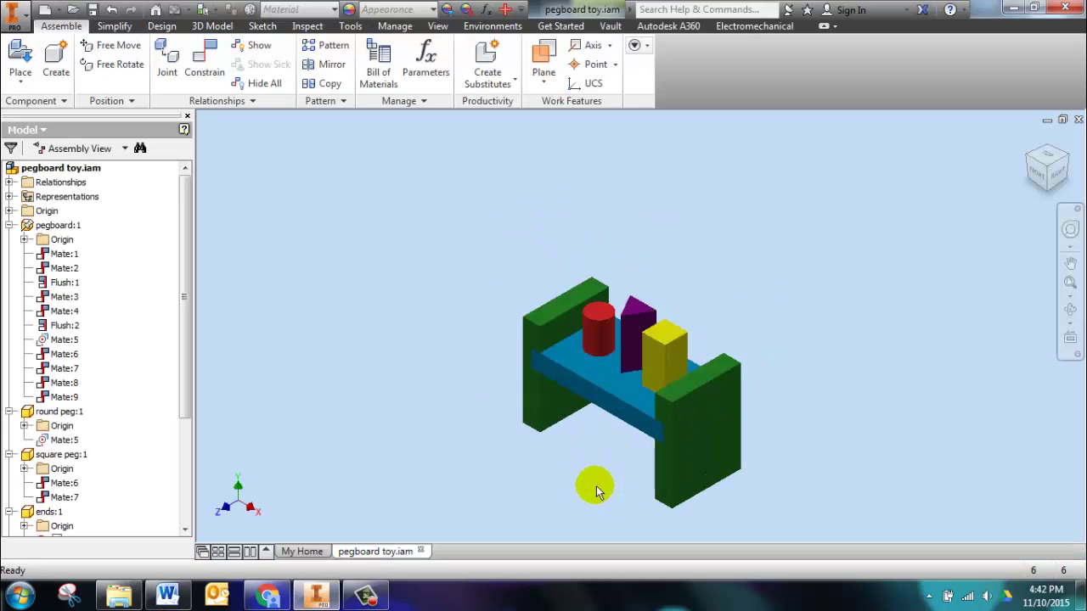
{"action": "left_click_drag", "start_coordinate": [636, 335], "coordinate": [646, 359]}
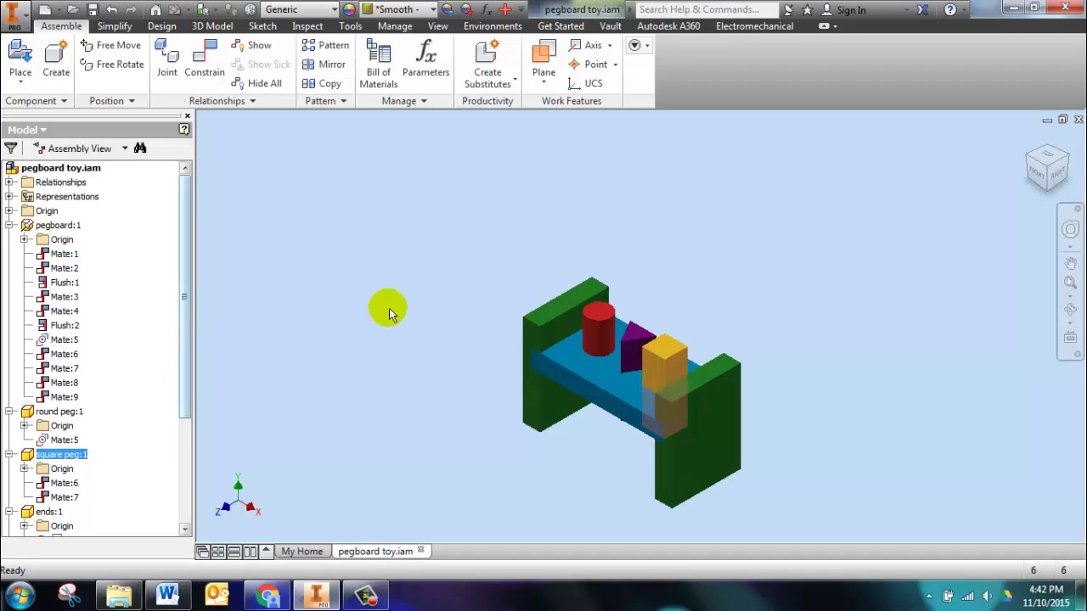
{"action": "left_click", "coordinate": [388, 307]}
Place one instance of mallet.iam from the Pegboard folder beside the pegboard toy
{"action": "left_click", "coordinate": [20, 58]}
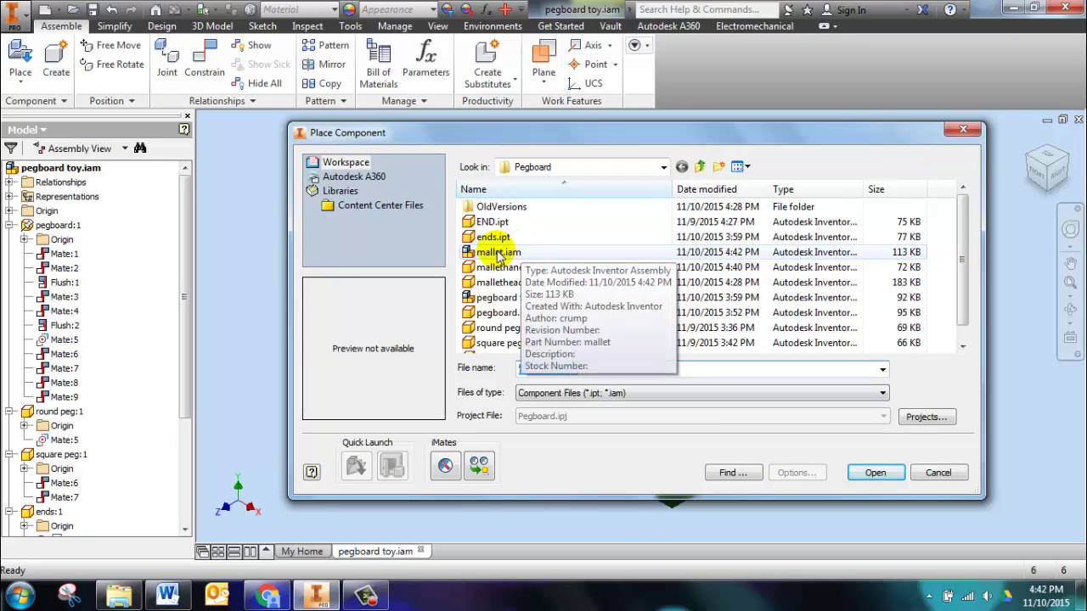
{"action": "left_click", "coordinate": [491, 253]}
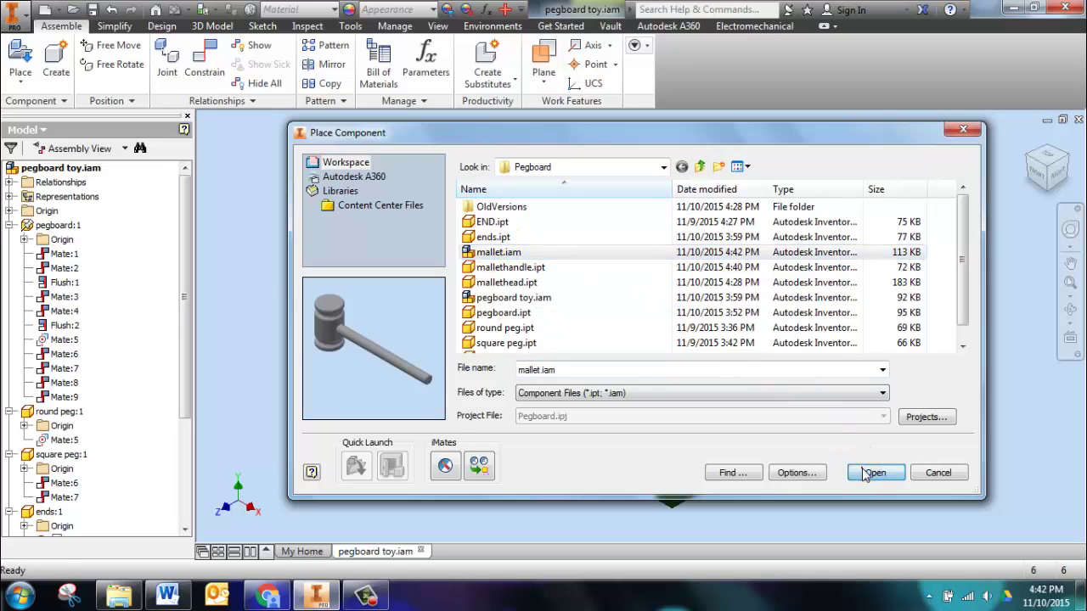
{"action": "left_click", "coordinate": [872, 473]}
{"action": "left_click", "coordinate": [836, 276]}
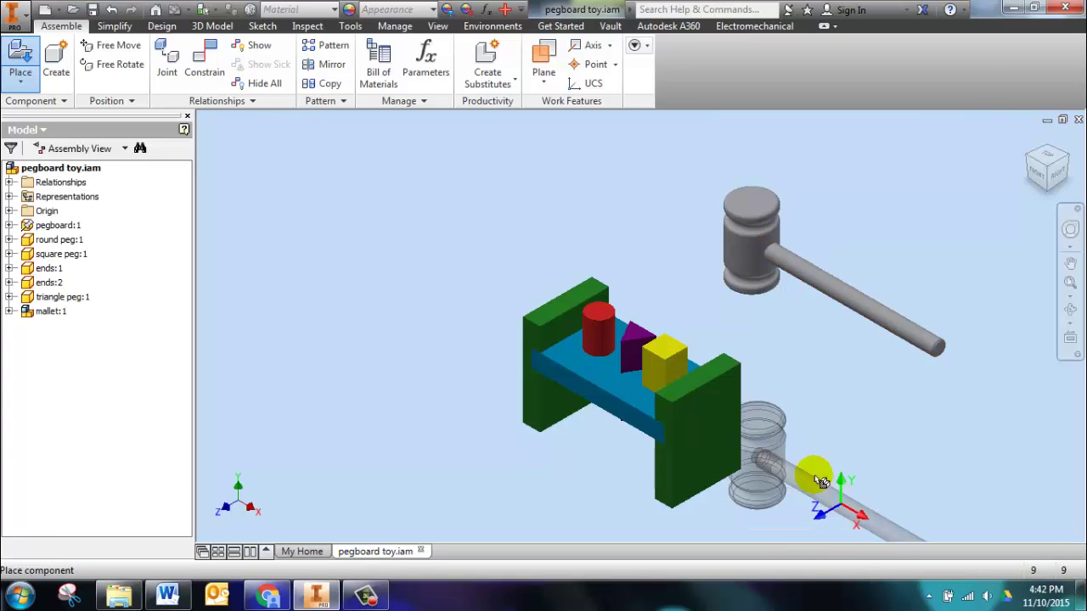
{"action": "right_click", "coordinate": [717, 275]}
{"action": "left_click", "coordinate": [766, 269]}
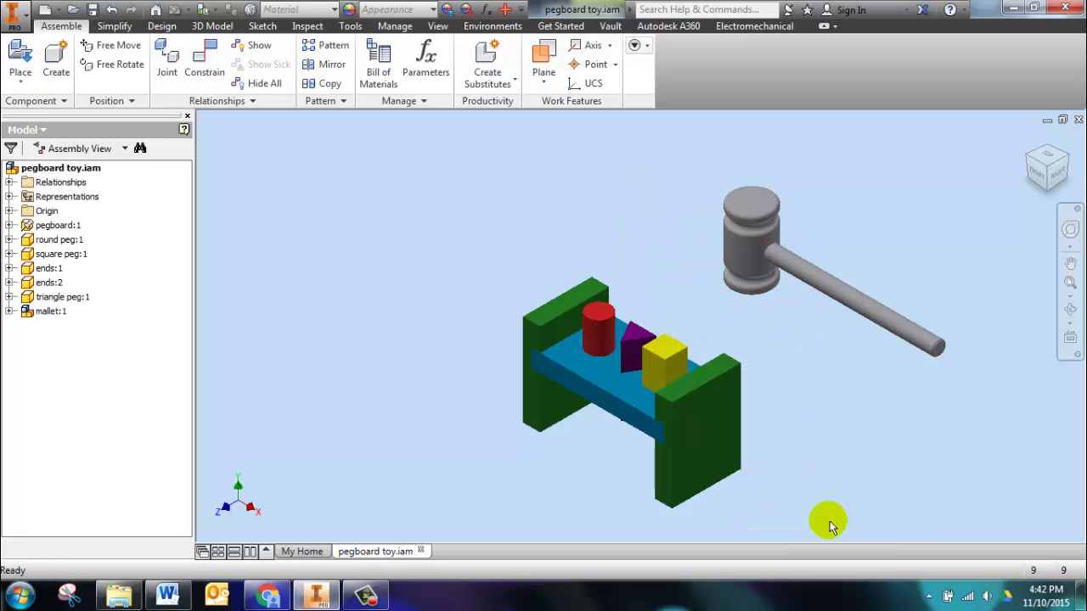
Apply the Birch - Natural Polished appearance to the whole mallet, removing its design view associativity
{"action": "left_click", "coordinate": [734, 285]}
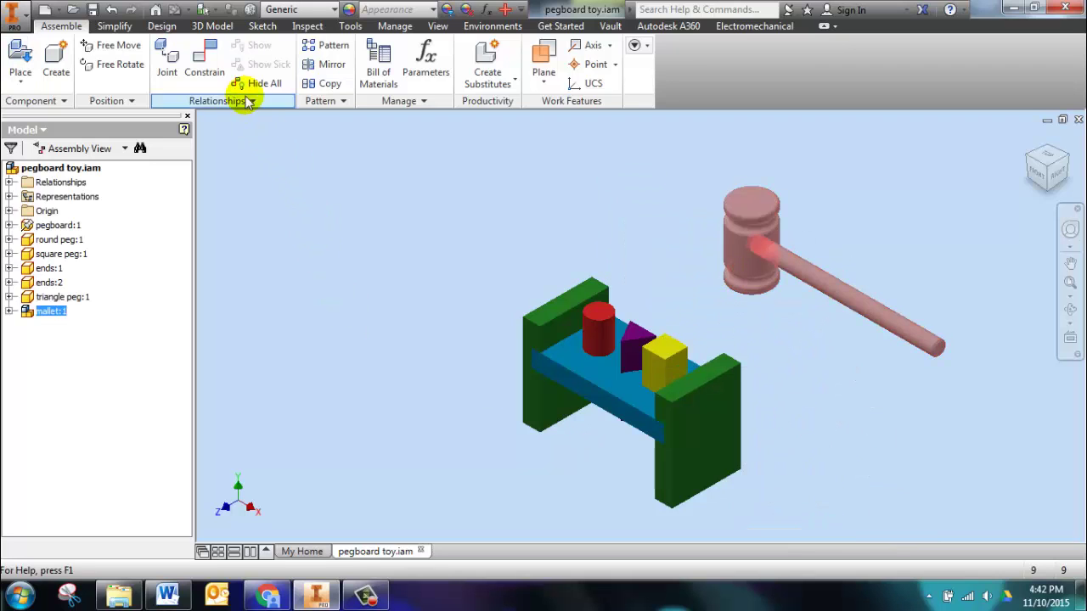
{"action": "left_click", "coordinate": [381, 18]}
{"action": "left_click", "coordinate": [433, 10]}
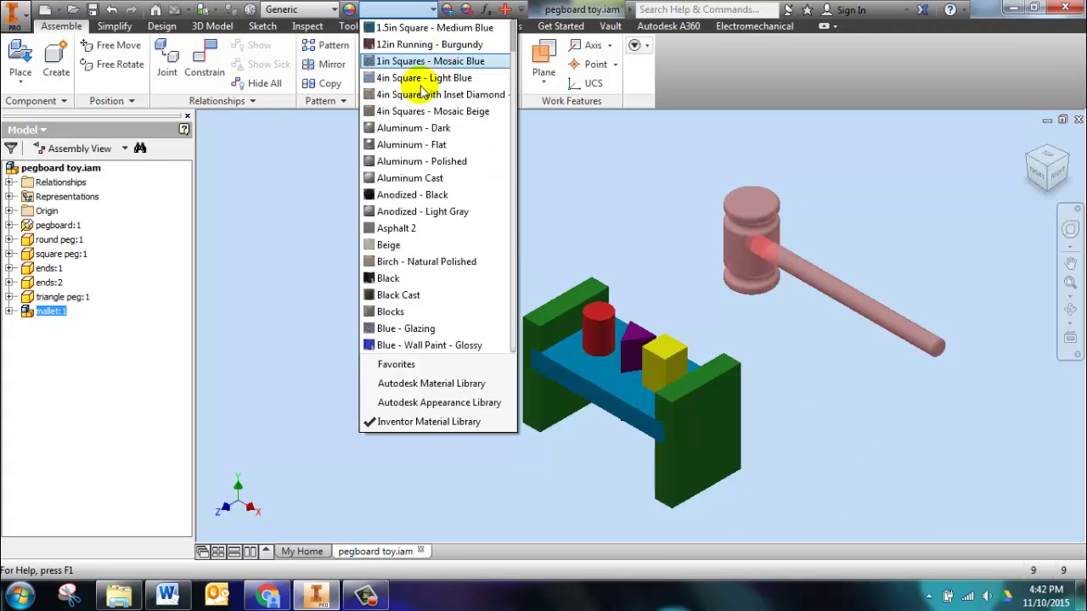
{"action": "left_click", "coordinate": [409, 262]}
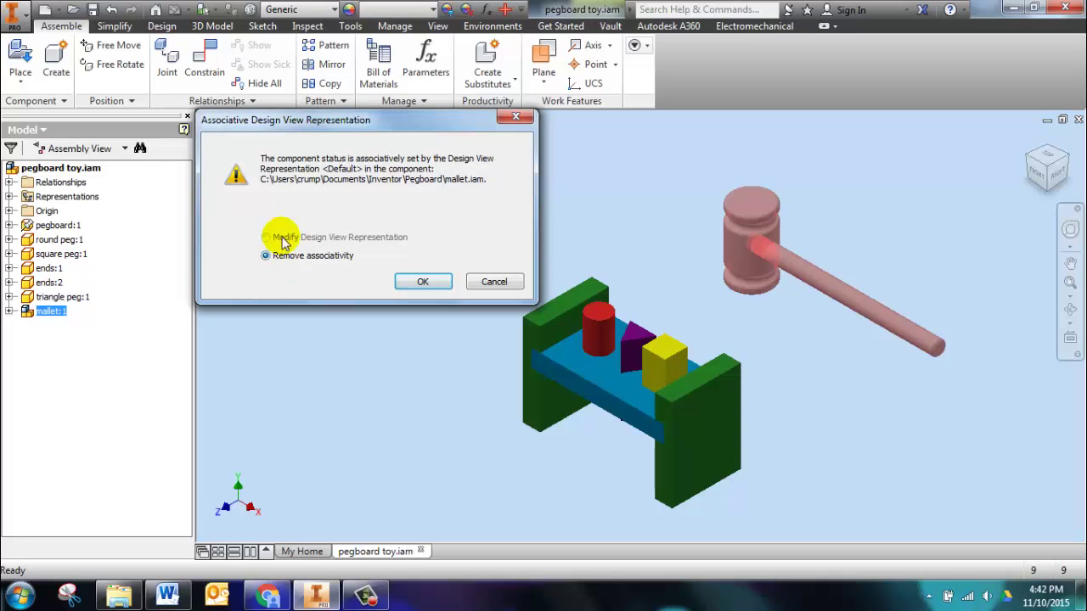
{"action": "left_click", "coordinate": [422, 283]}
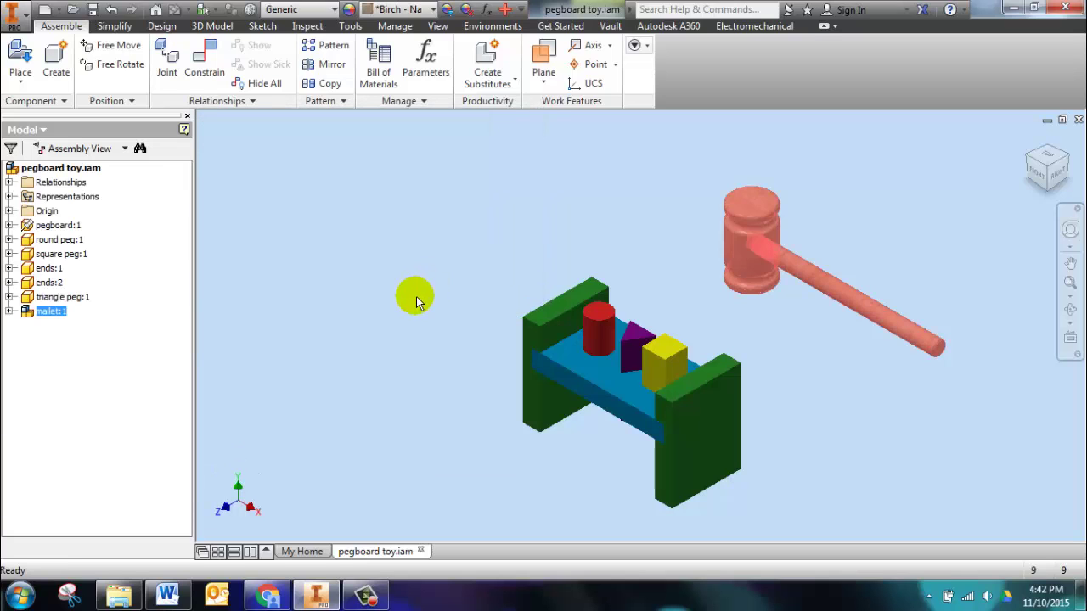
{"action": "left_click", "coordinate": [791, 384]}
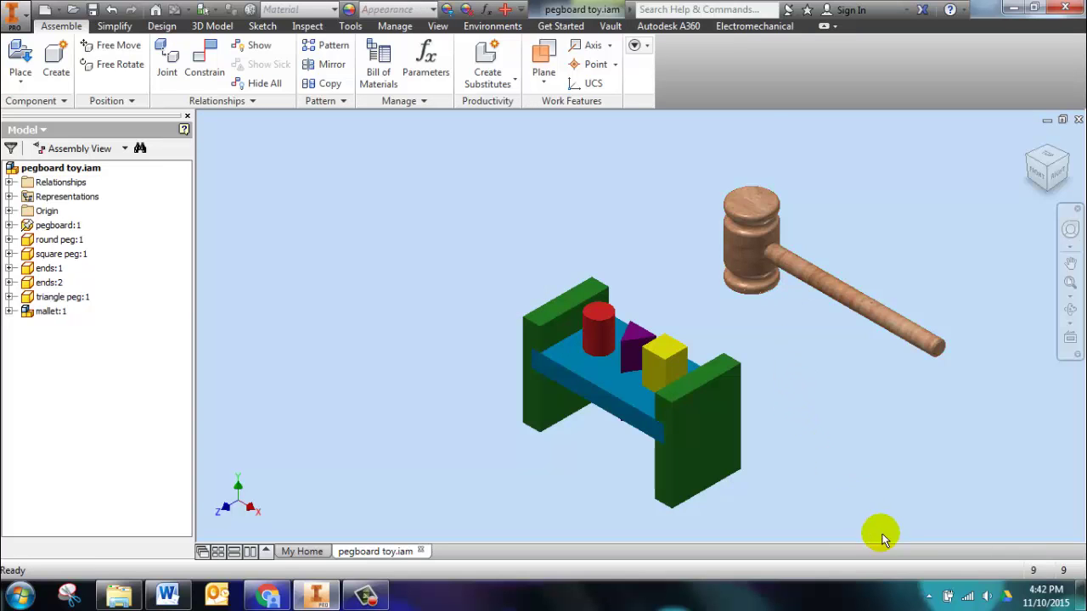
{"action": "scroll", "coordinate": [781, 337], "scroll_direction": "down", "scroll_amount": 4}
{"action": "scroll", "coordinate": [768, 323], "scroll_direction": "up", "scroll_amount": 4}
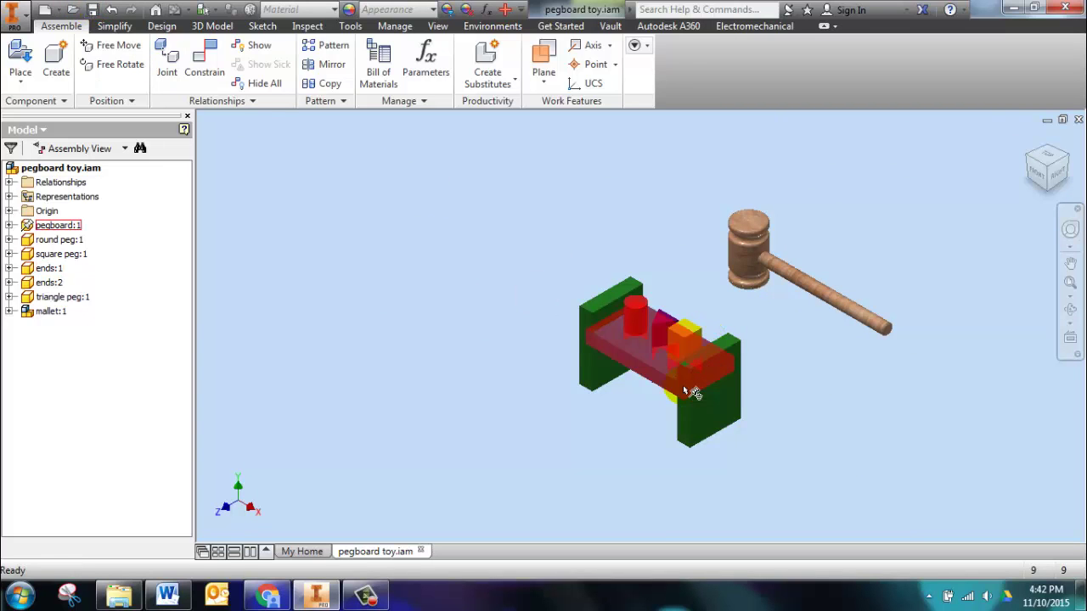
{"action": "mouse_move", "coordinate": [684, 392]}
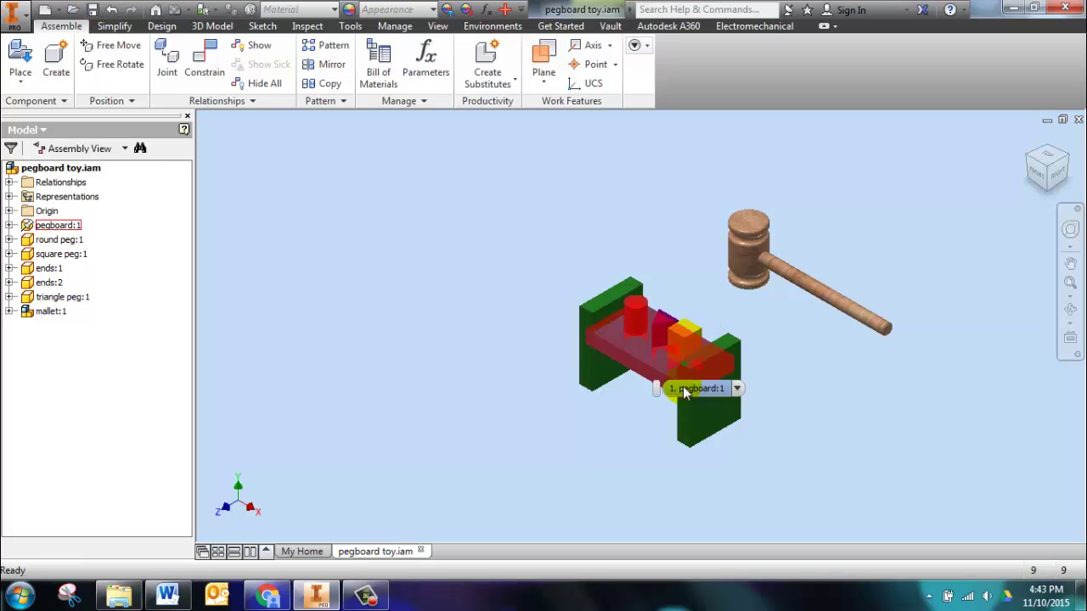